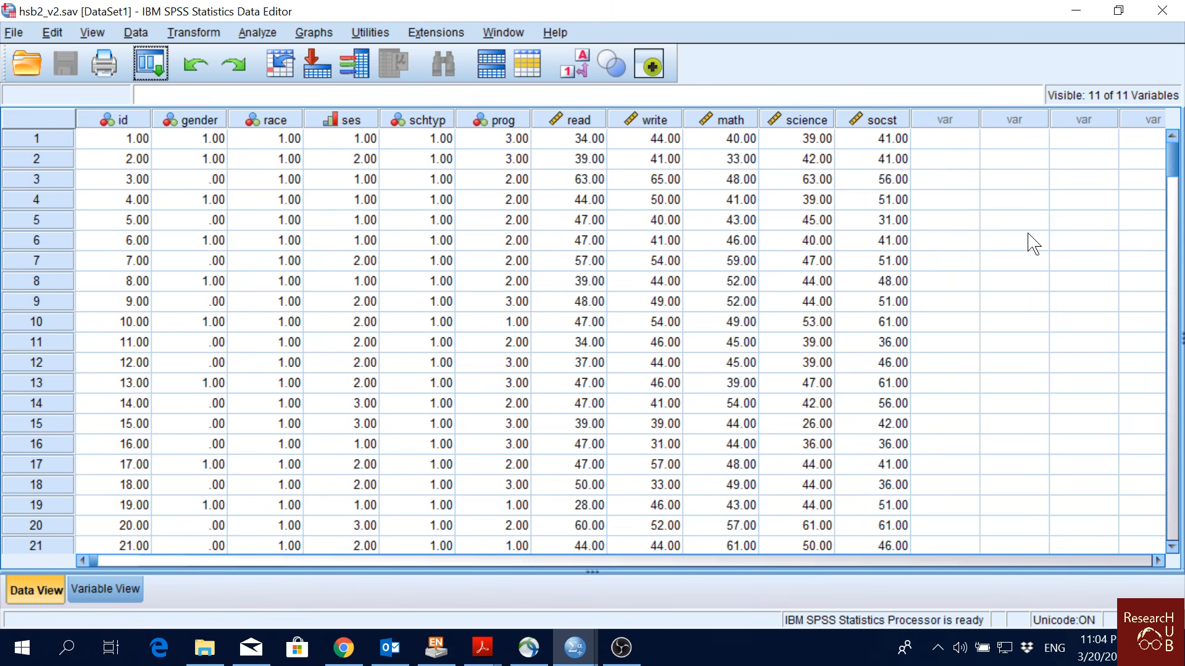
- Start a Frequencies analysis with read as its variable
{"action": "left_click", "coordinate": [269, 38]}
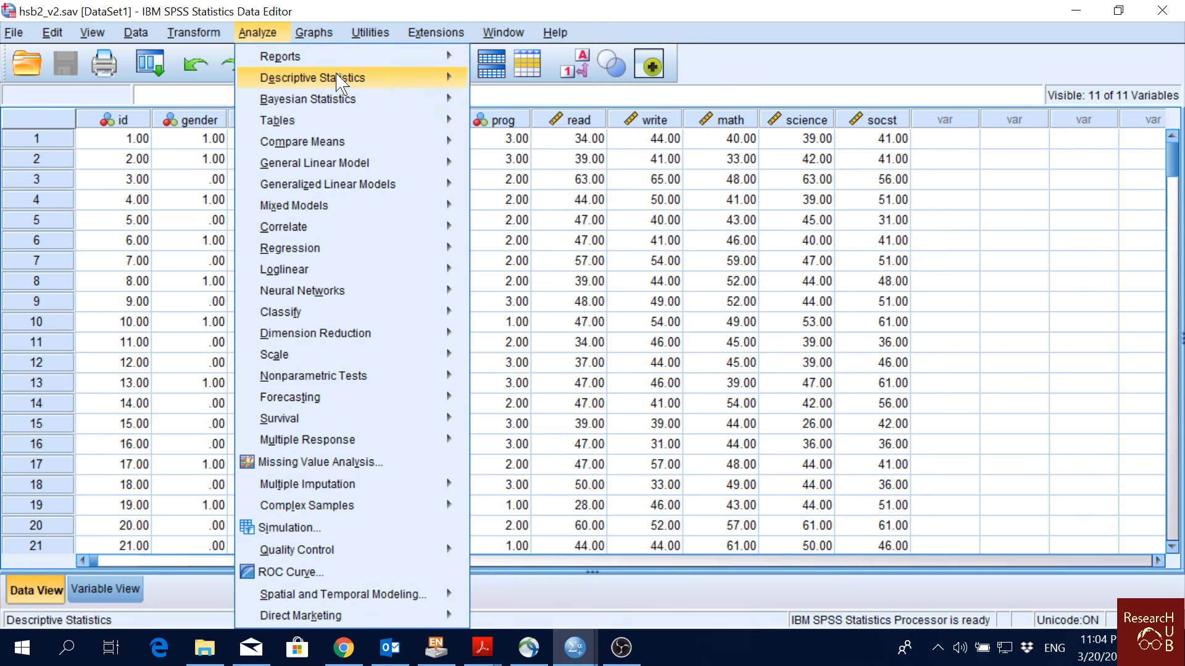
{"action": "mouse_move", "coordinate": [383, 79]}
{"action": "left_click", "coordinate": [531, 81]}
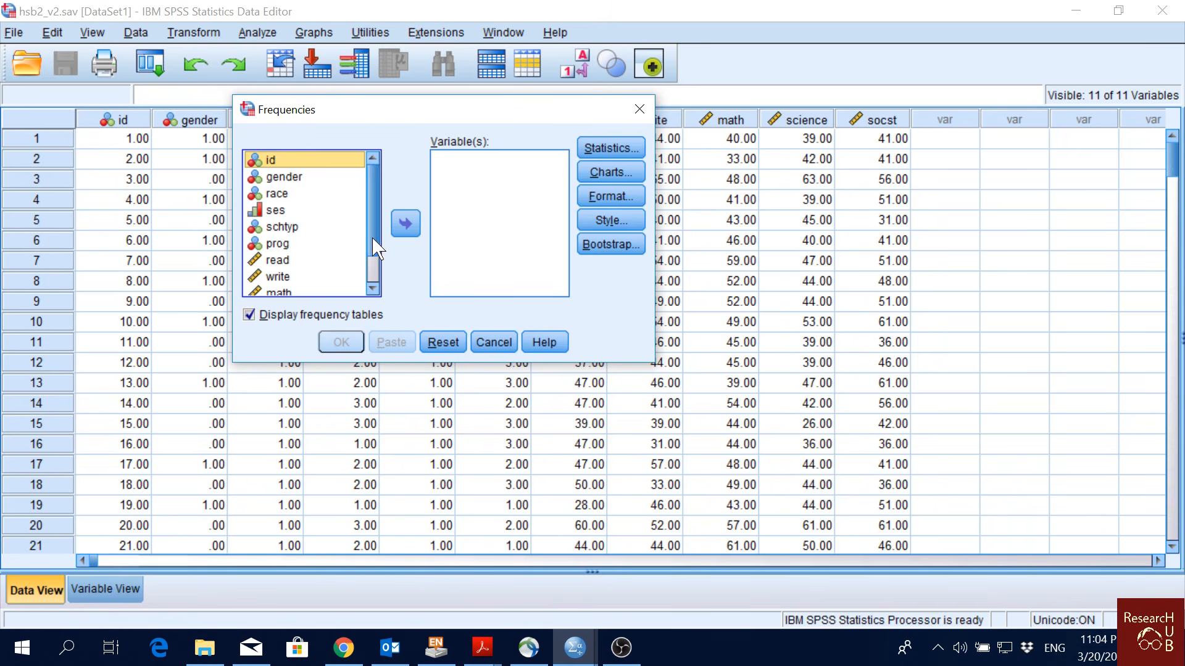
{"action": "left_click_drag", "start_coordinate": [372, 238], "coordinate": [369, 273]}
{"action": "left_click", "coordinate": [277, 222]}
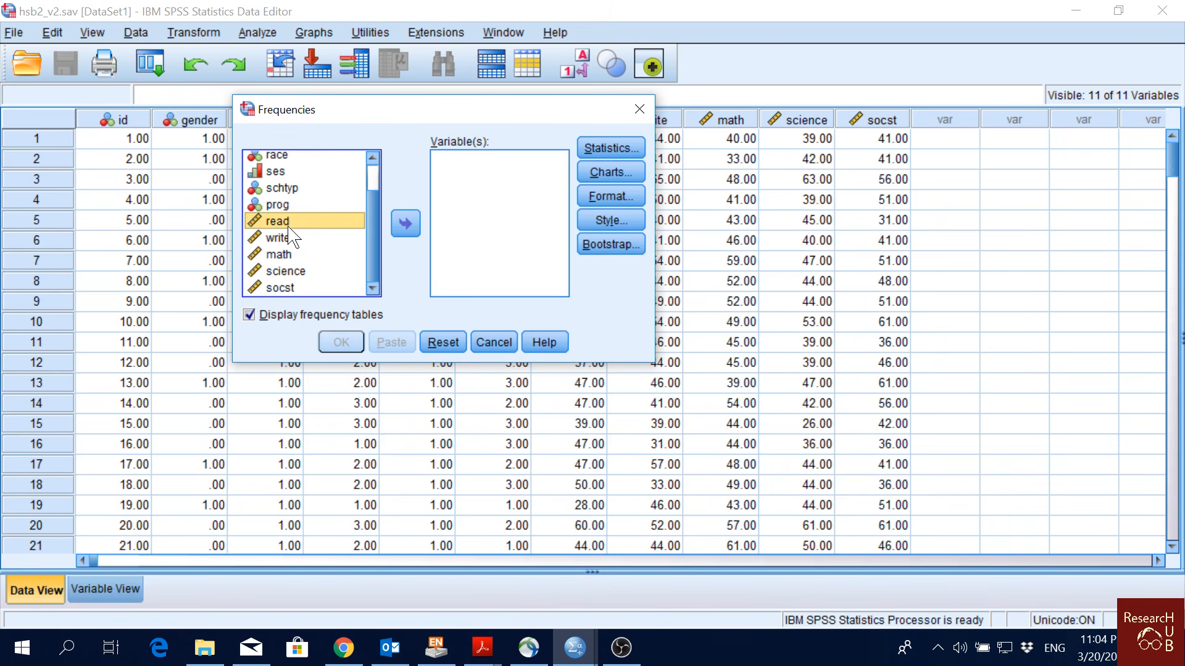
{"action": "left_click", "coordinate": [406, 223]}
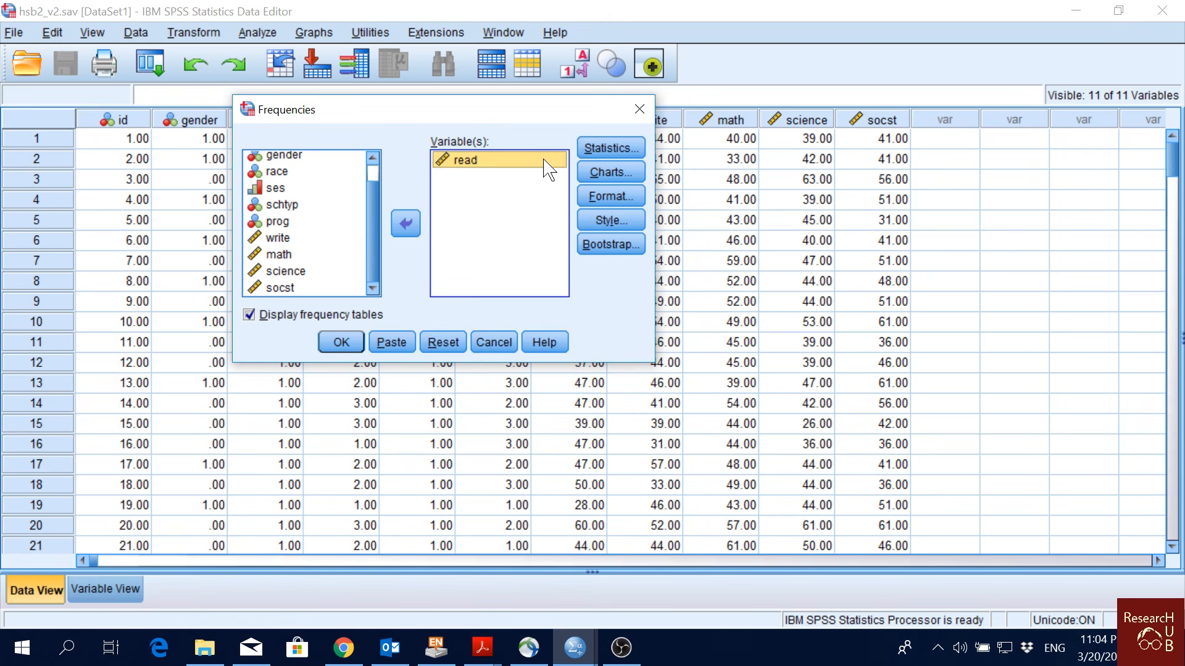
- Add a histogram with a normal curve to the Frequencies analysis and run it
{"action": "left_click", "coordinate": [630, 173]}
{"action": "left_click", "coordinate": [721, 234]}
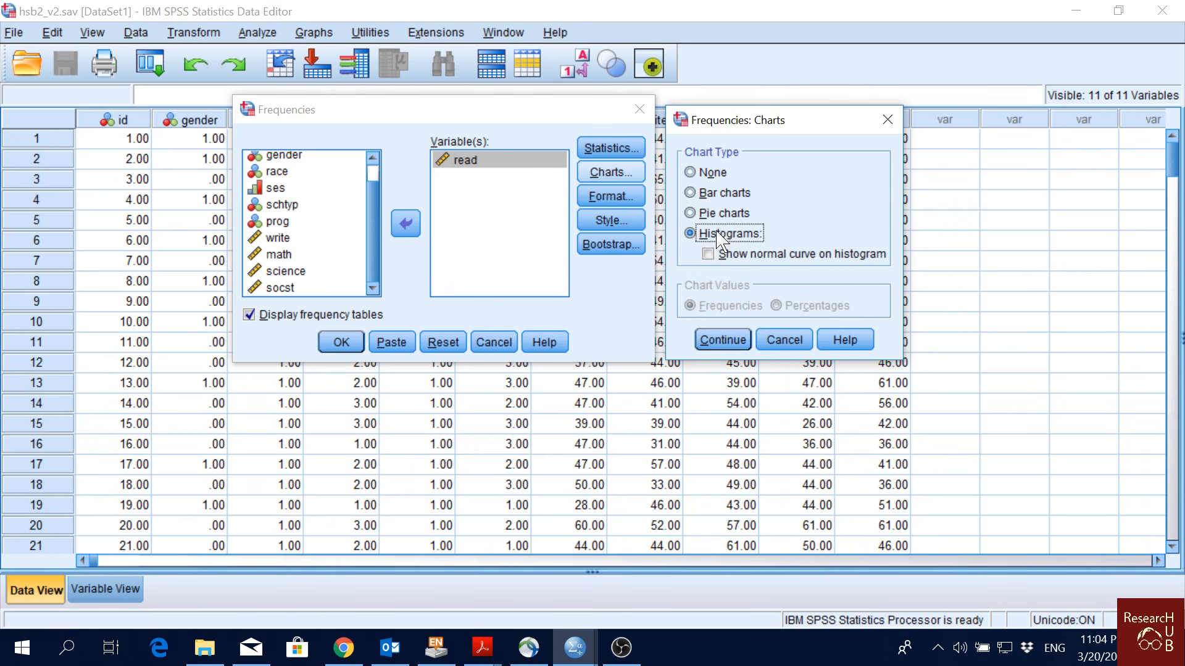
{"action": "left_click", "coordinate": [801, 258]}
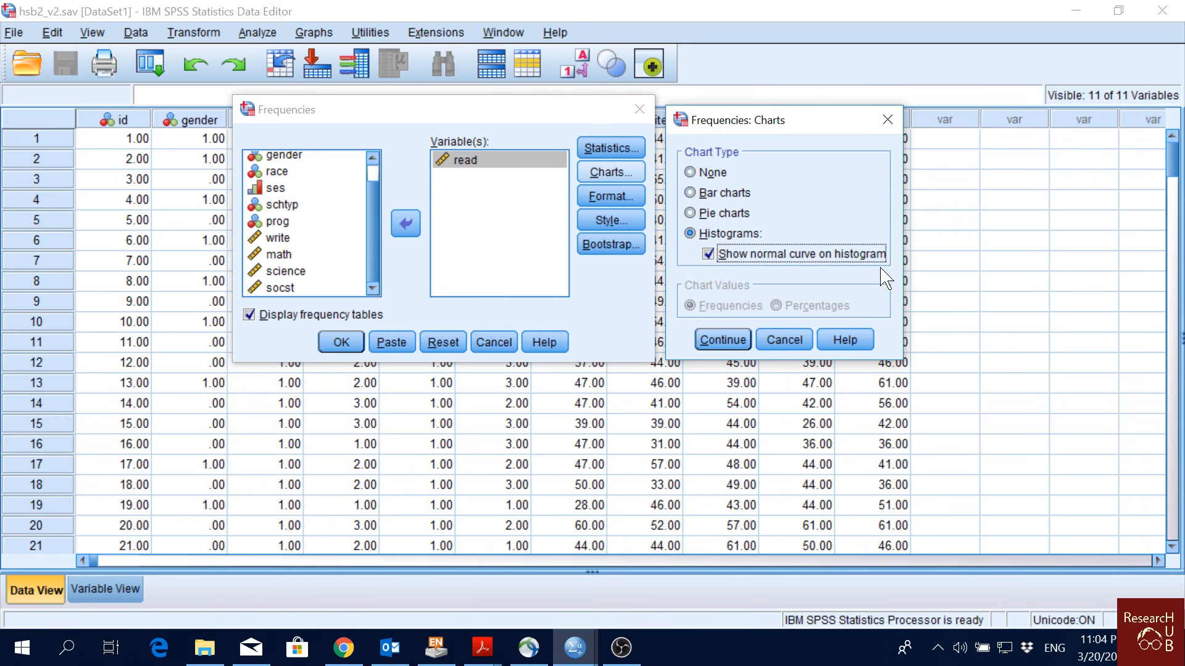
{"action": "left_click", "coordinate": [724, 340]}
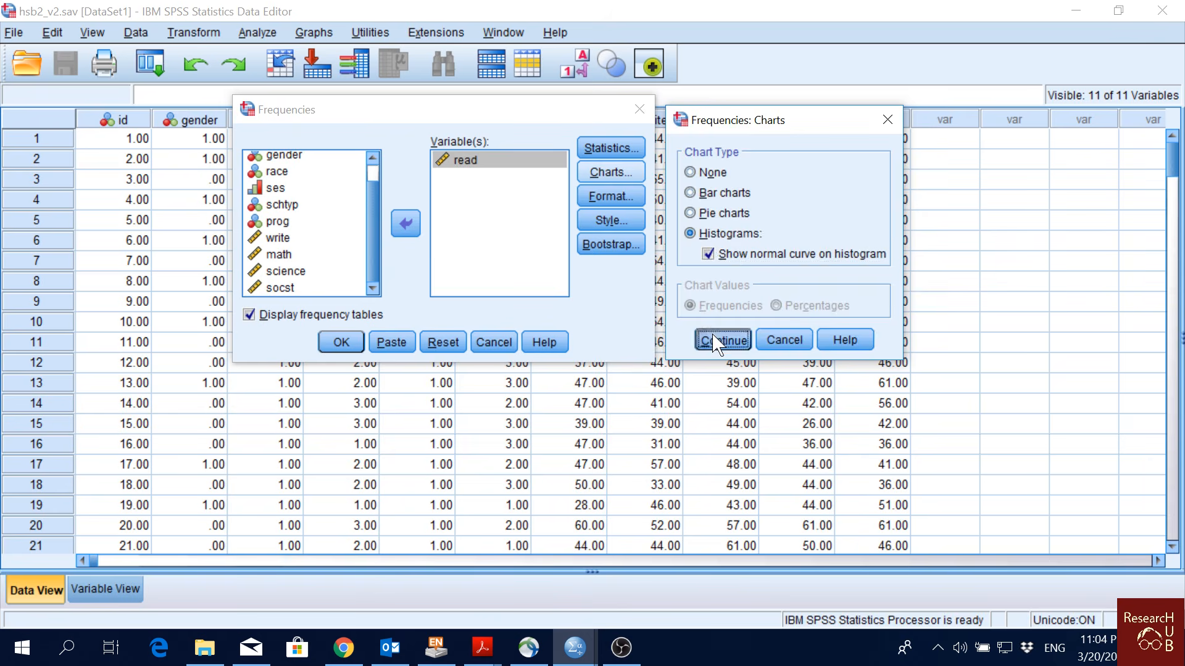
{"action": "left_click", "coordinate": [349, 344]}
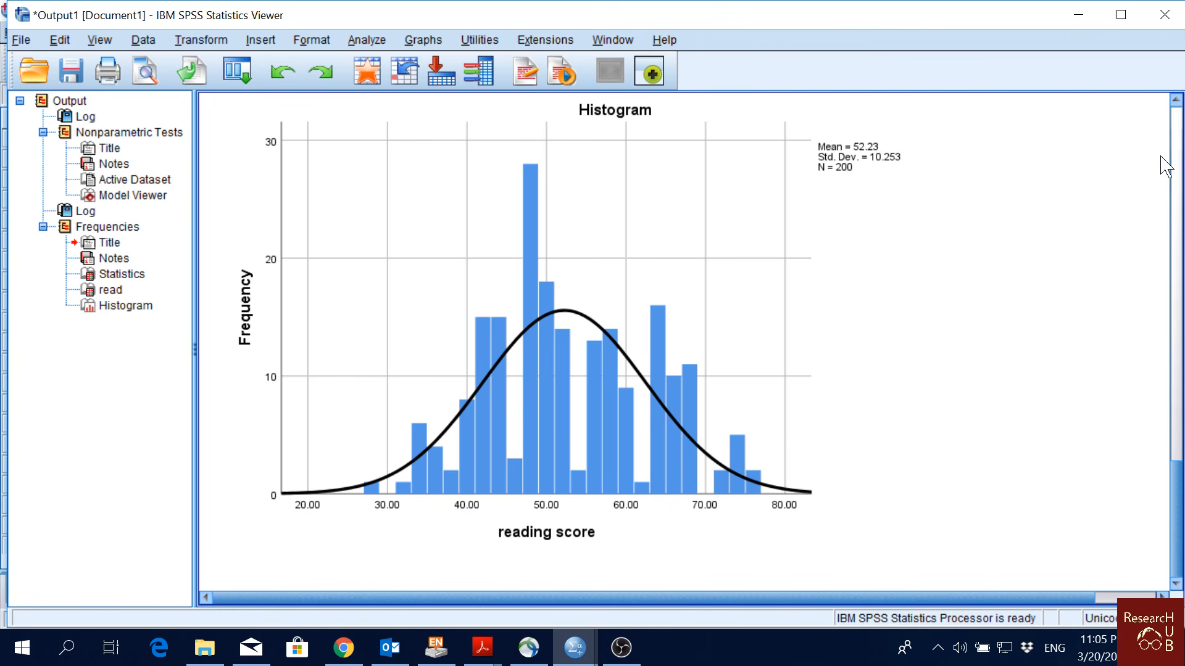
- Start a Descriptives analysis with read as its variable
{"action": "left_click", "coordinate": [380, 42]}
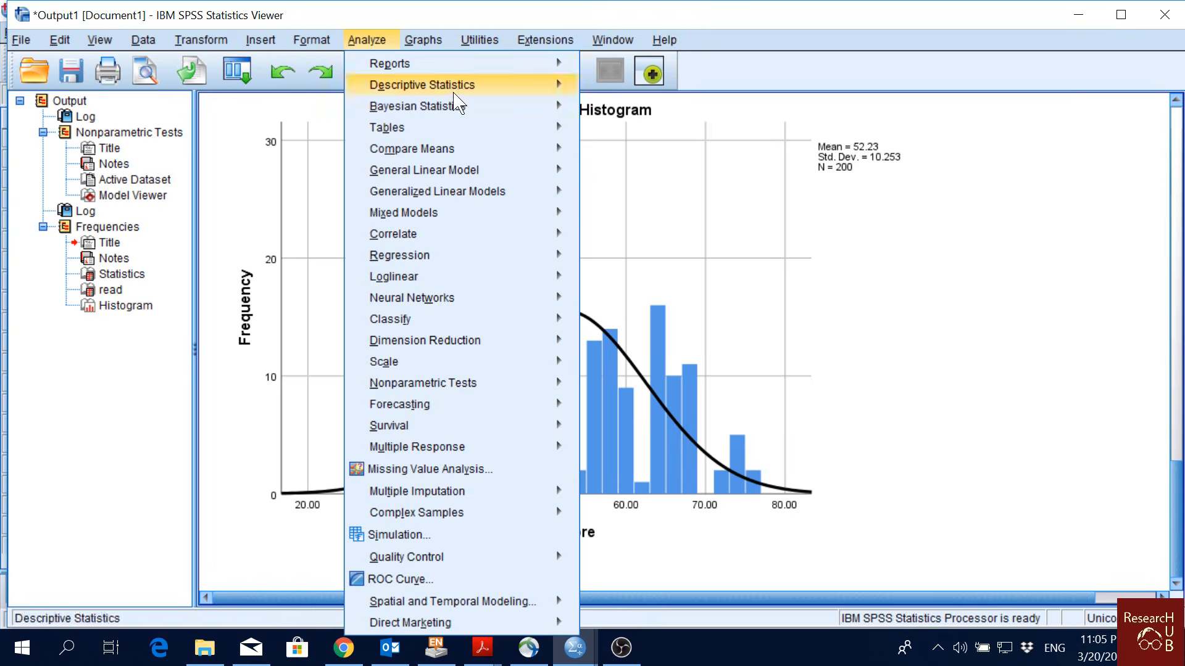
{"action": "mouse_move", "coordinate": [476, 86]}
{"action": "left_click", "coordinate": [637, 114]}
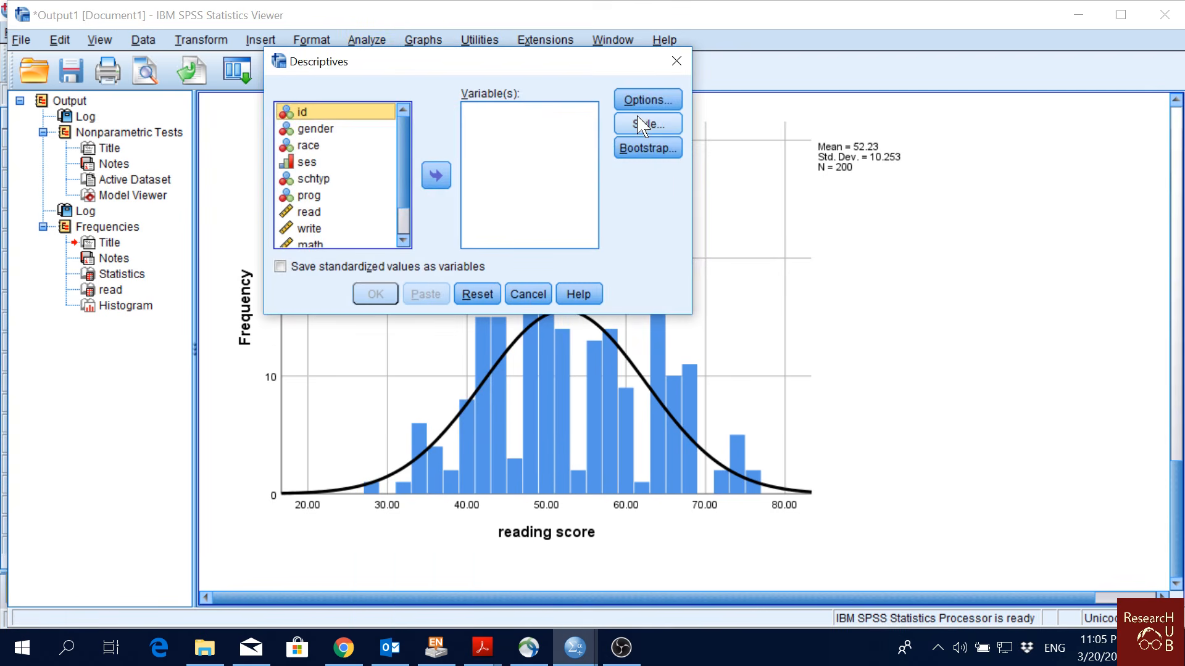
{"action": "left_click", "coordinate": [310, 213]}
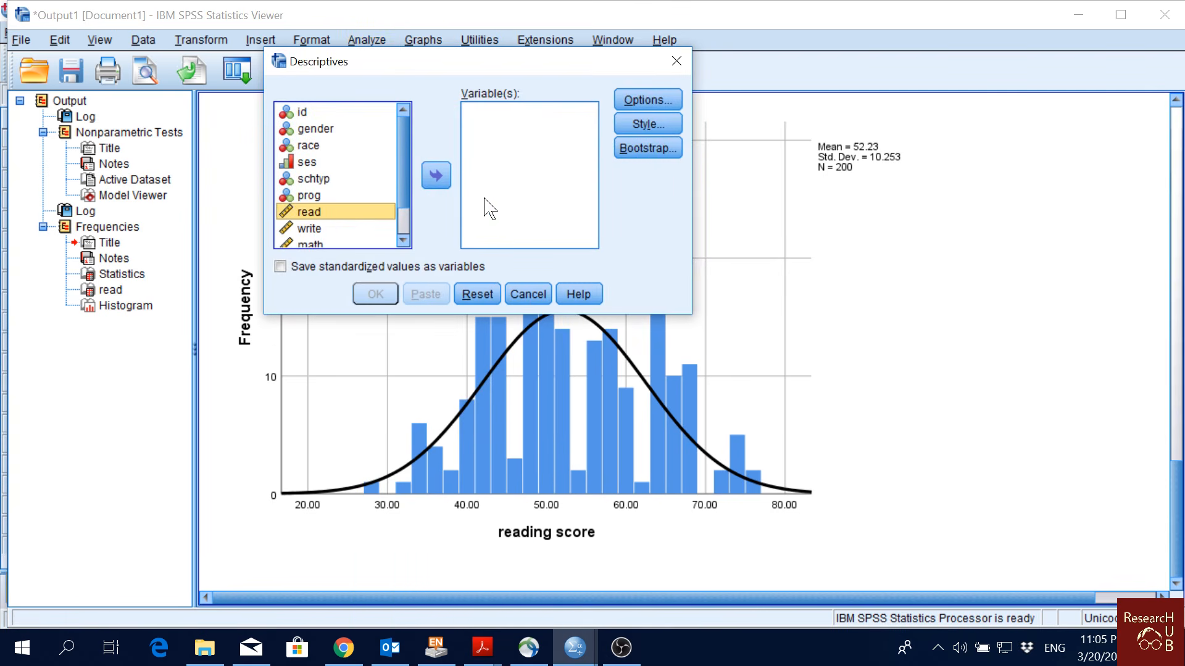
{"action": "left_click", "coordinate": [435, 176]}
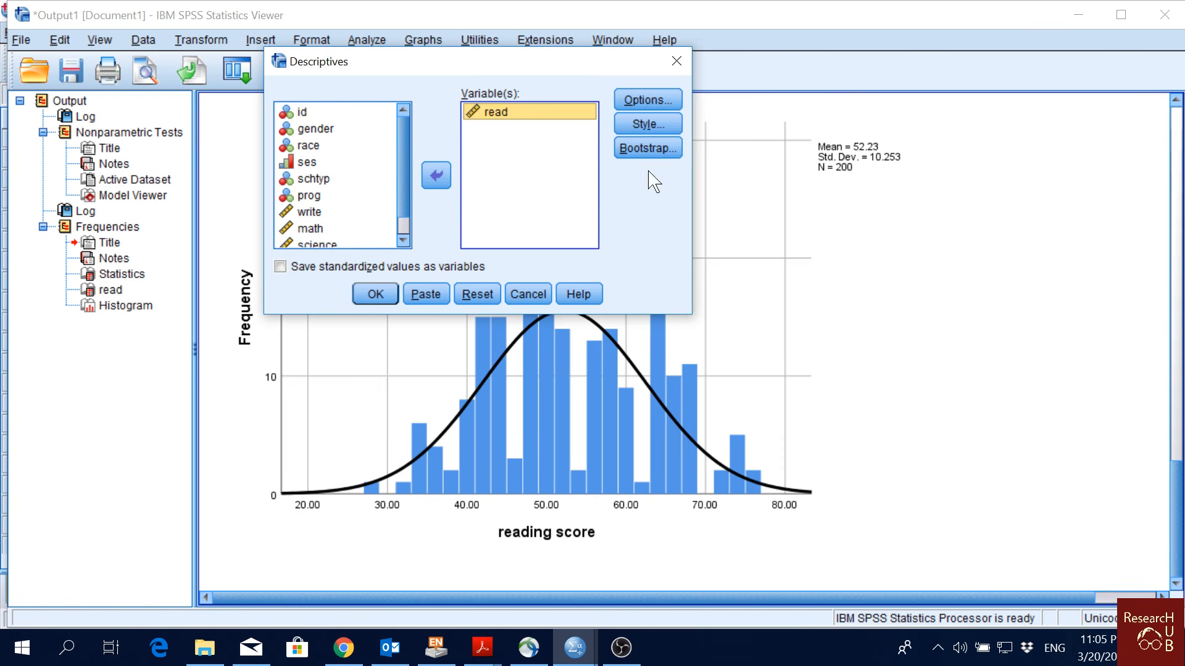
- Include kurtosis and skewness in the Descriptives statistics and run the analysis
{"action": "left_click", "coordinate": [648, 100]}
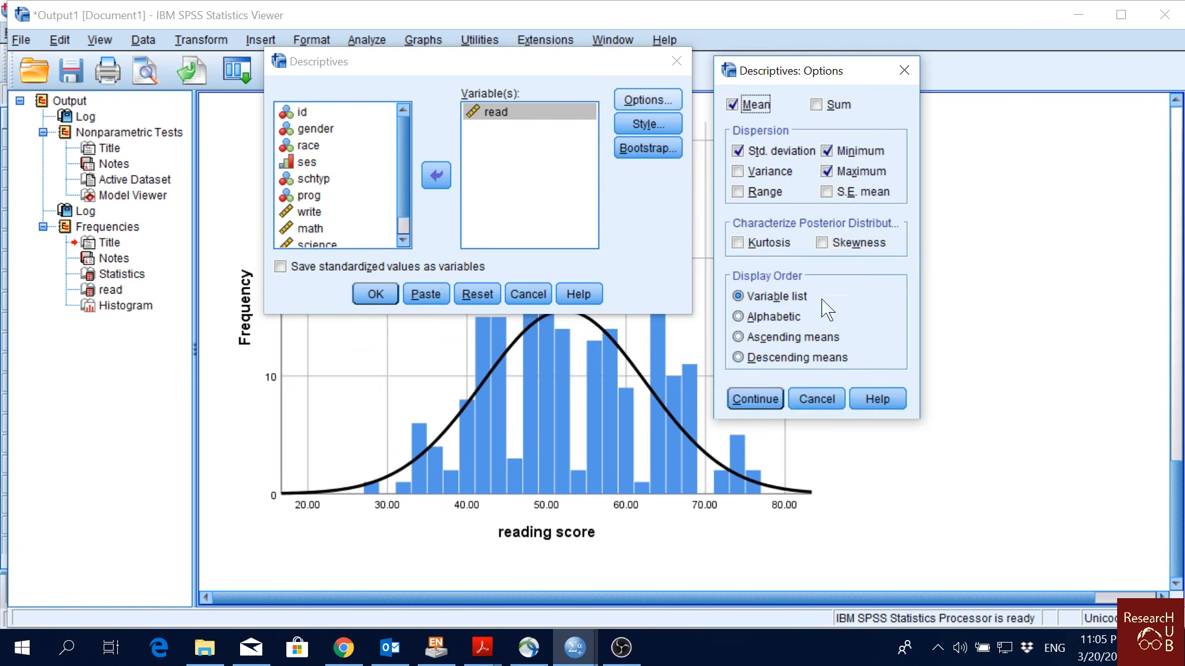
{"action": "left_click", "coordinate": [739, 242]}
{"action": "left_click", "coordinate": [870, 245]}
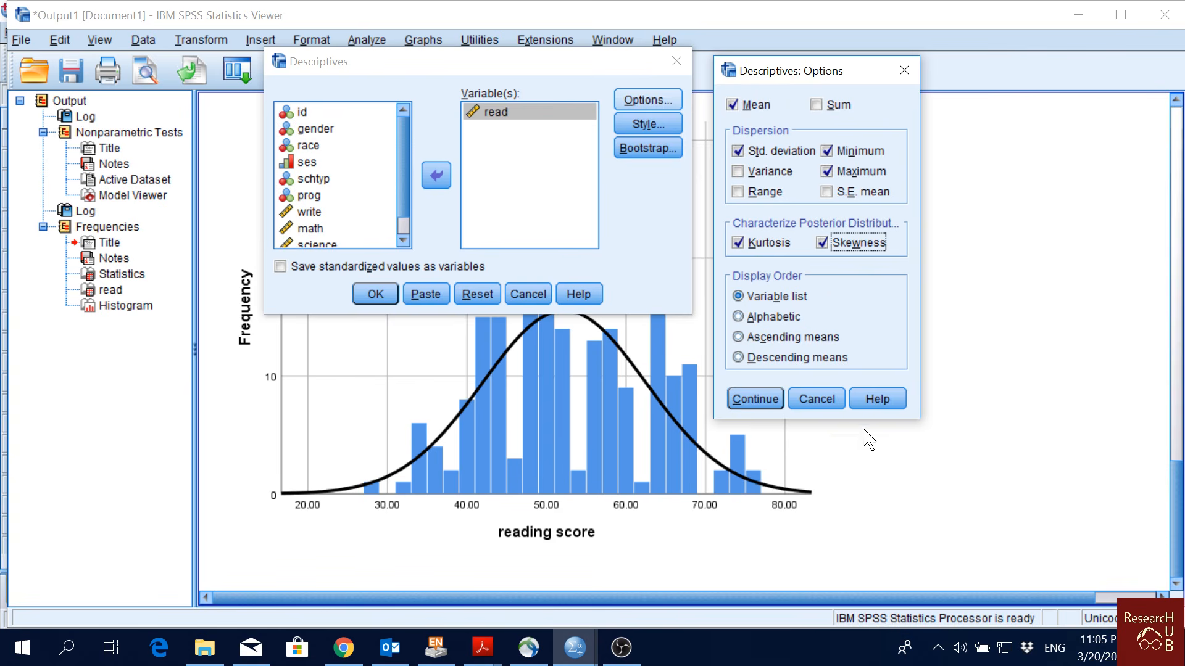
{"action": "left_click", "coordinate": [755, 400]}
{"action": "left_click", "coordinate": [376, 294]}
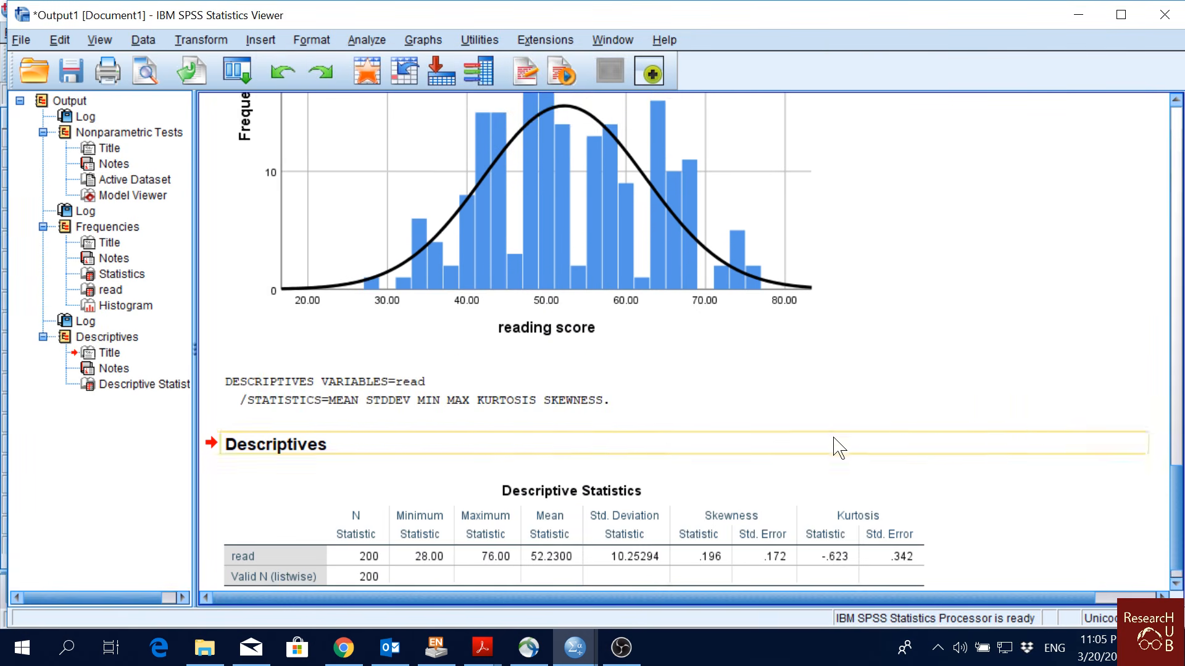
{"action": "scroll", "coordinate": [854, 426], "scroll_direction": "down", "scroll_amount": 1}
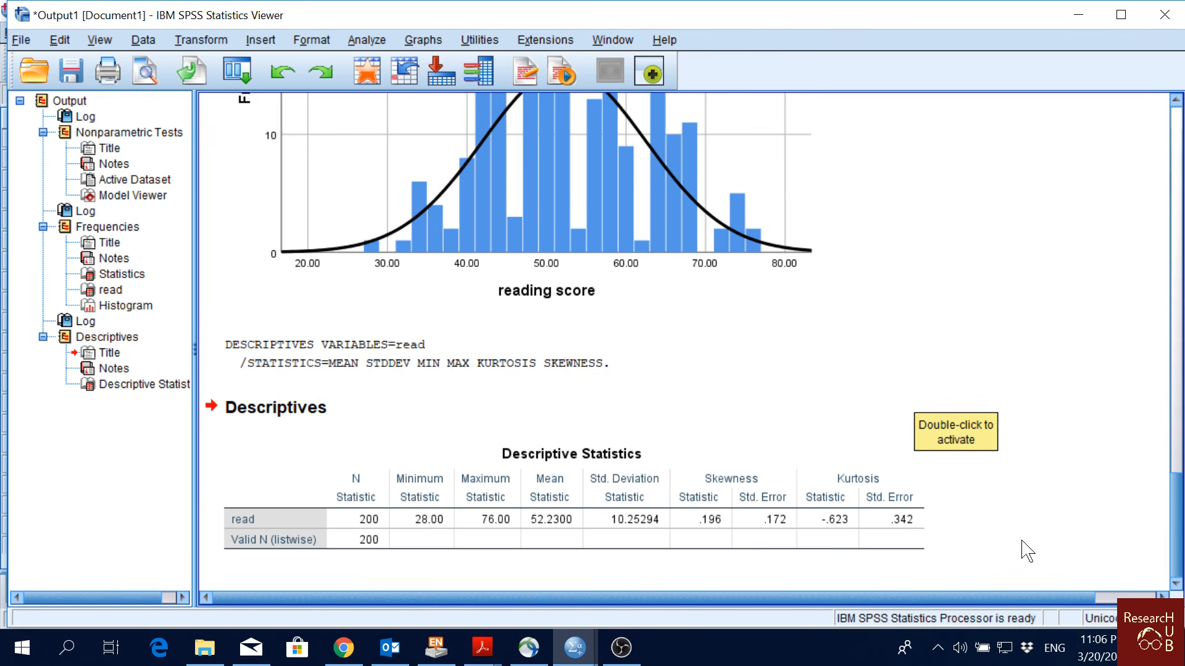
- Start an Explore analysis with read as the dependent variable
{"action": "left_click", "coordinate": [366, 41]}
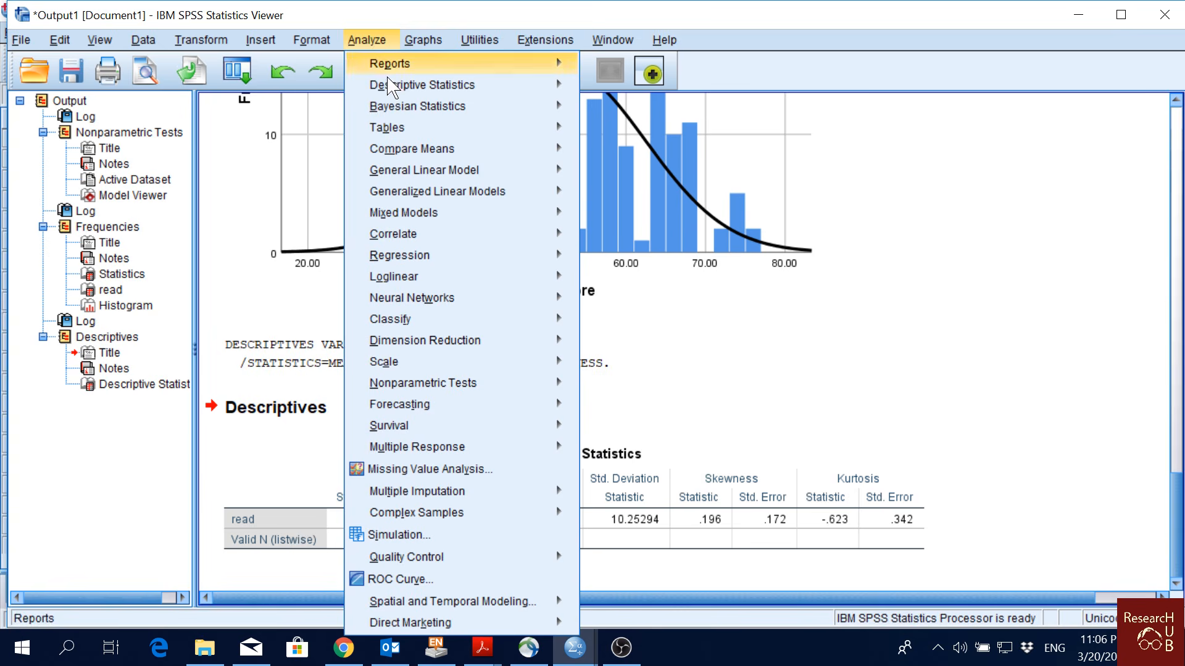
{"action": "mouse_move", "coordinate": [484, 91]}
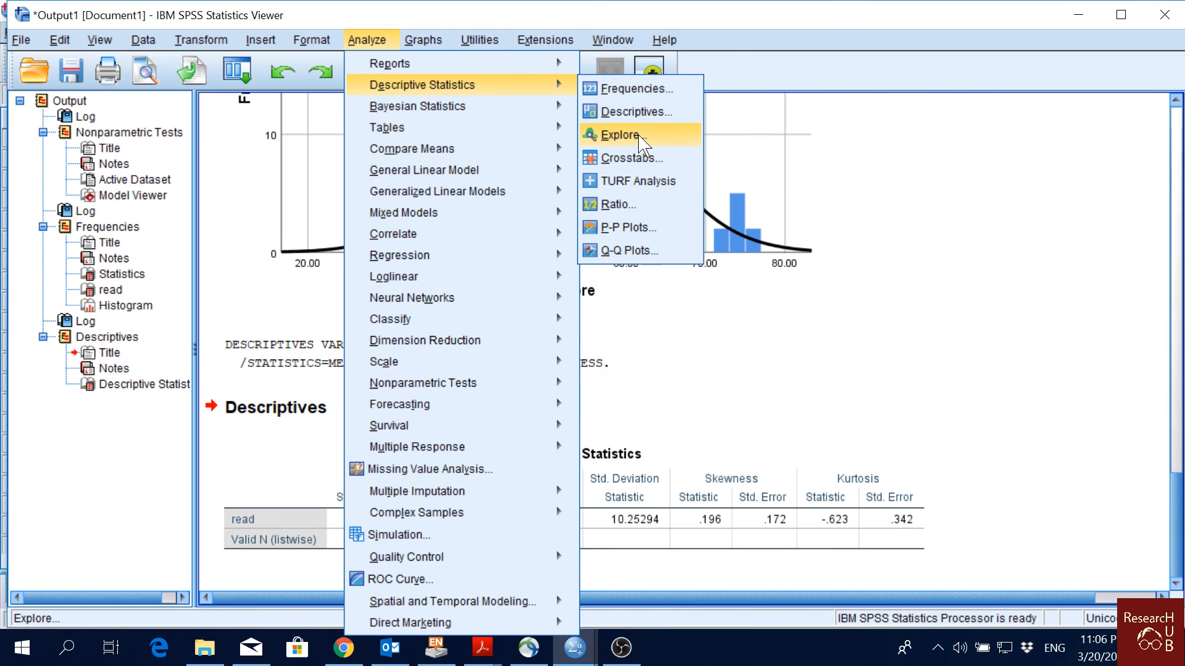
{"action": "left_click", "coordinate": [618, 135]}
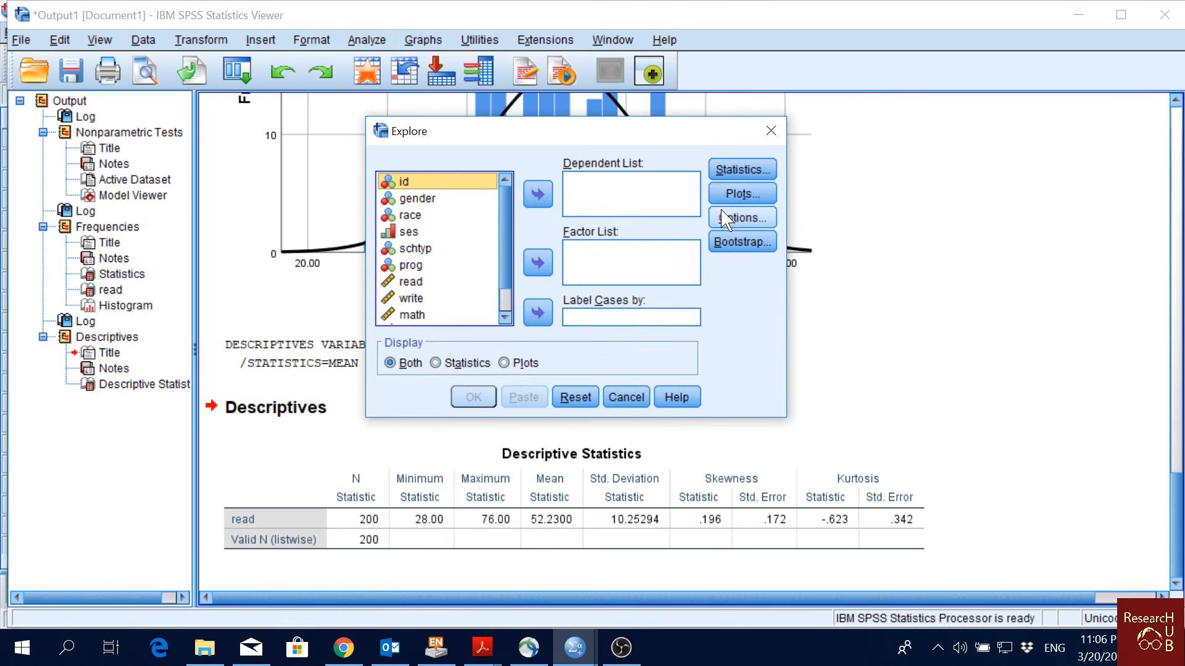
{"action": "left_click", "coordinate": [407, 282]}
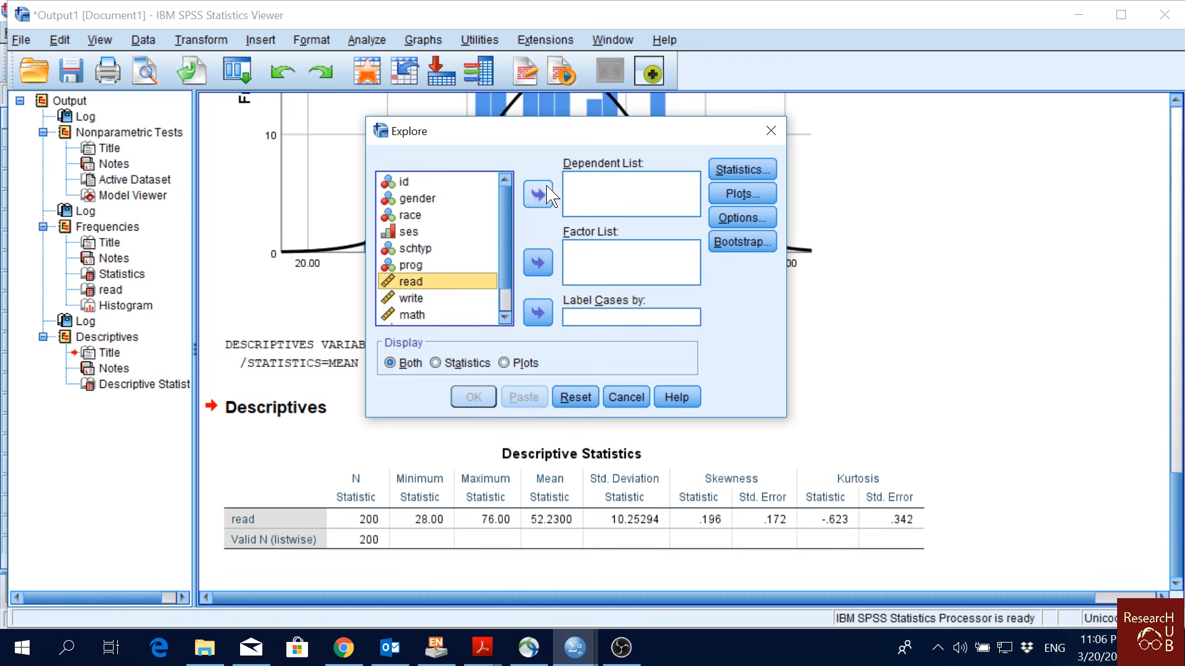
{"action": "left_click", "coordinate": [538, 194]}
- Enable normality plots with tests, turn off the stem-and-leaf plot, and run the Explore analysis
{"action": "left_click", "coordinate": [756, 199]}
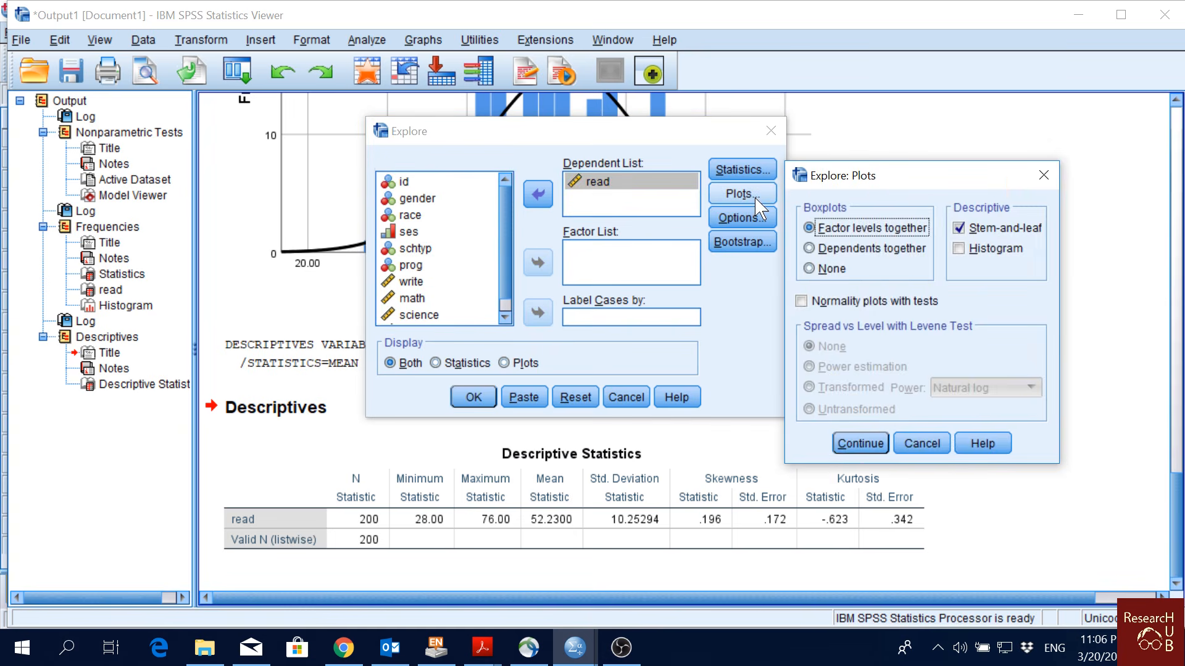
{"action": "left_click", "coordinate": [900, 300]}
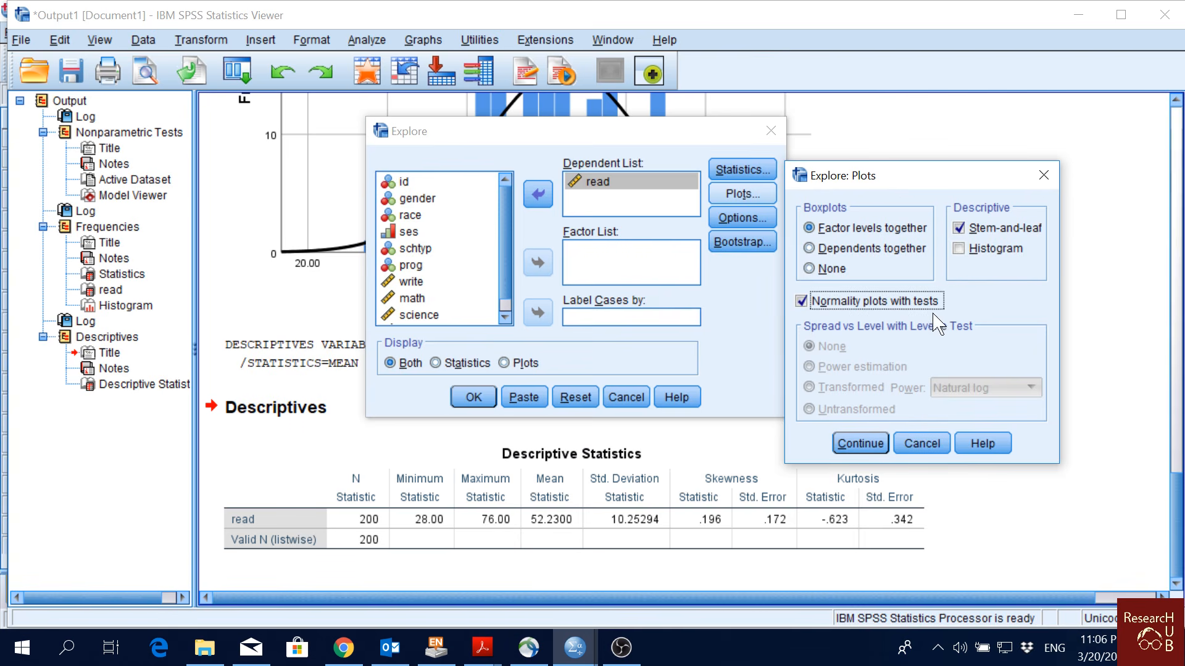
{"action": "left_click", "coordinate": [1000, 232]}
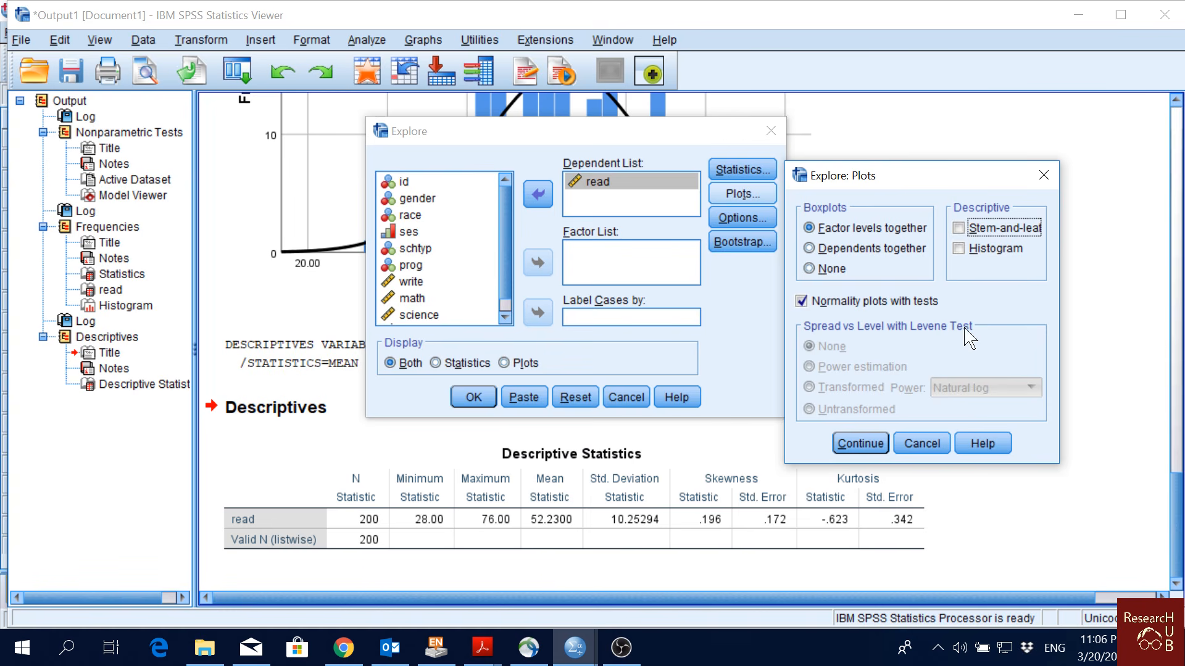
{"action": "left_click", "coordinate": [860, 444]}
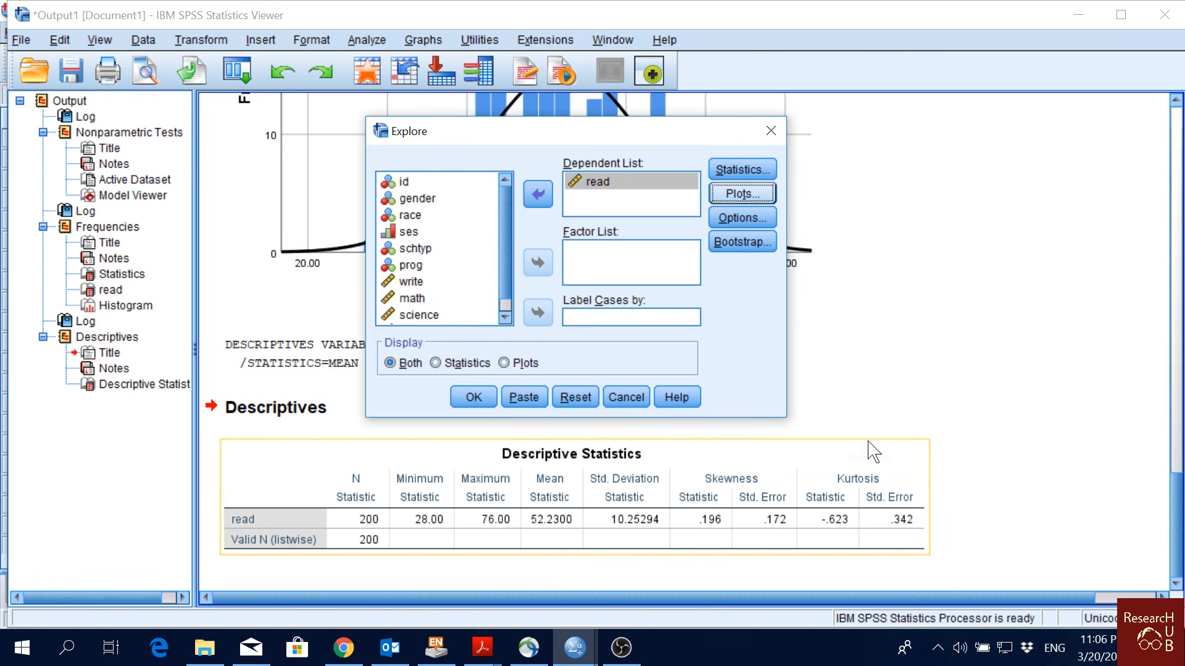
{"action": "left_click", "coordinate": [474, 397]}
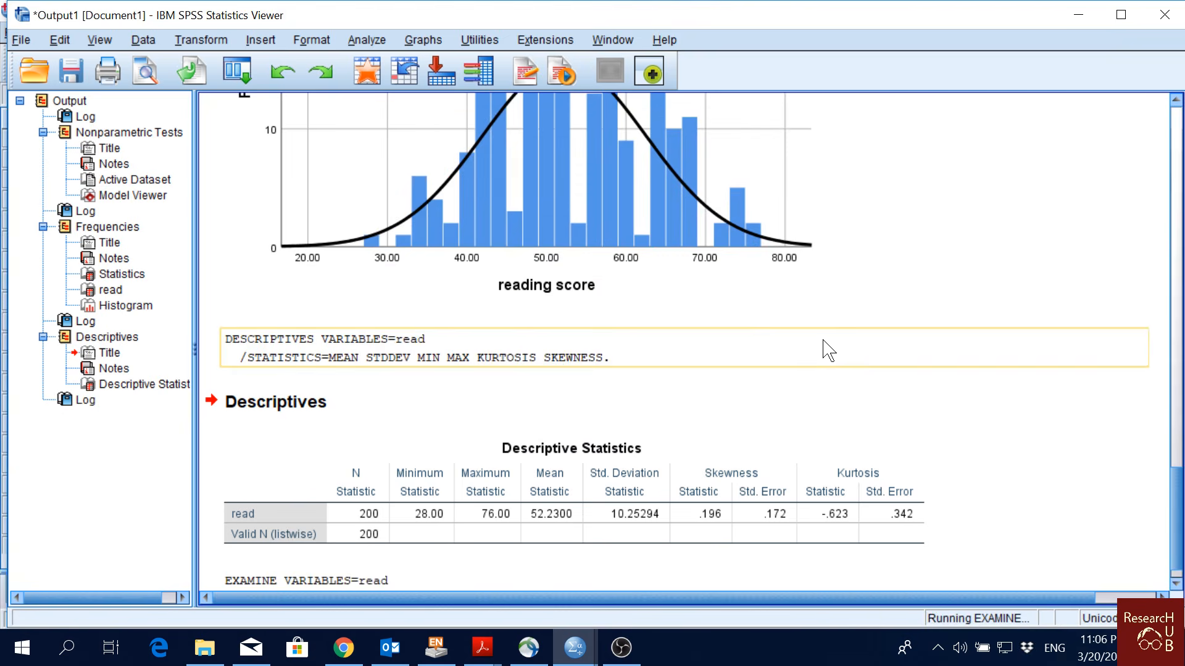
- Examine the Descriptives table and the Kolmogorov-Smirnov and Shapiro-Wilk results for read in the Explore output
{"action": "scroll", "coordinate": [832, 349], "scroll_direction": "up", "scroll_amount": 15}
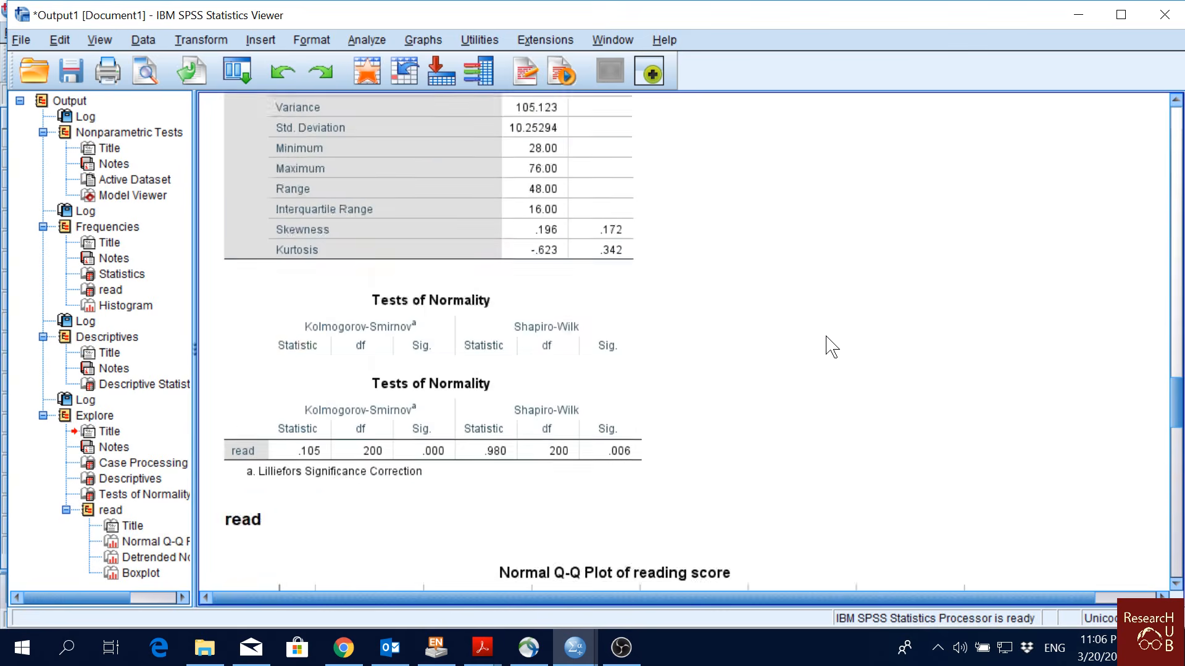
{"action": "scroll", "coordinate": [832, 348], "scroll_direction": "down", "scroll_amount": 5}
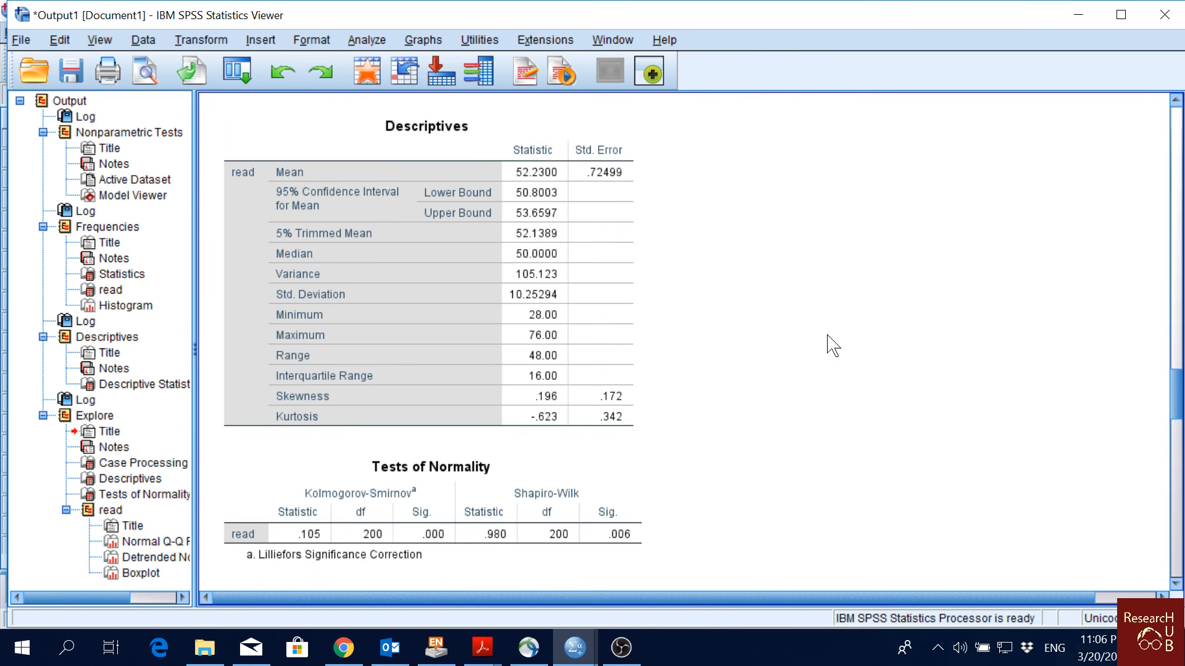
{"action": "left_click", "coordinate": [491, 246]}
{"action": "scroll", "coordinate": [473, 362], "scroll_direction": "down", "scroll_amount": 1}
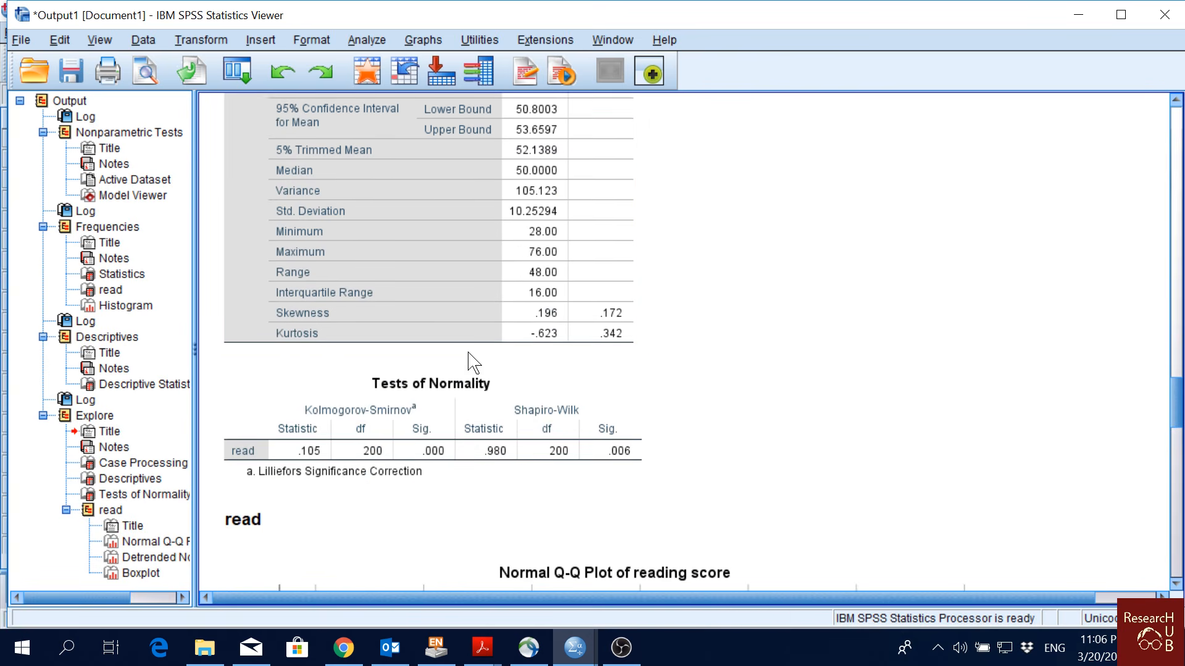
{"action": "left_click", "coordinate": [444, 435]}
{"action": "scroll", "coordinate": [353, 367], "scroll_direction": "down", "scroll_amount": 1}
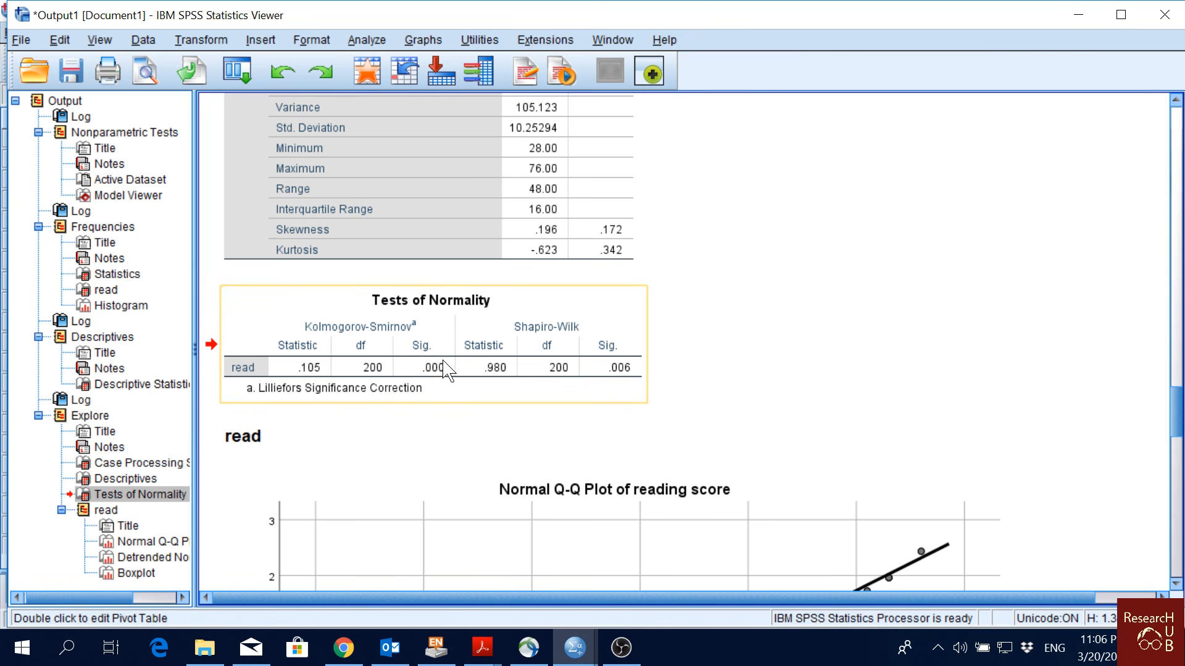
{"action": "left_click", "coordinate": [625, 327]}
- Examine the Normal Q-Q plot of reading score and compare it with the Tests of Normality table
{"action": "scroll", "coordinate": [734, 348], "scroll_direction": "down", "scroll_amount": 10}
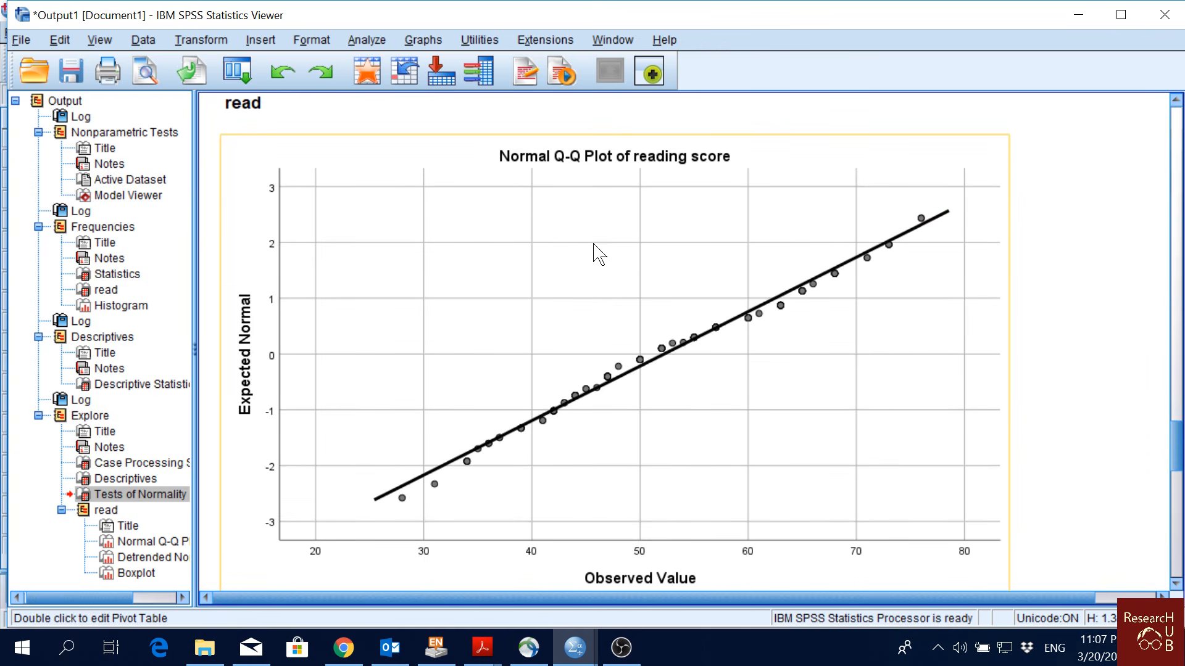
{"action": "left_click", "coordinate": [575, 270]}
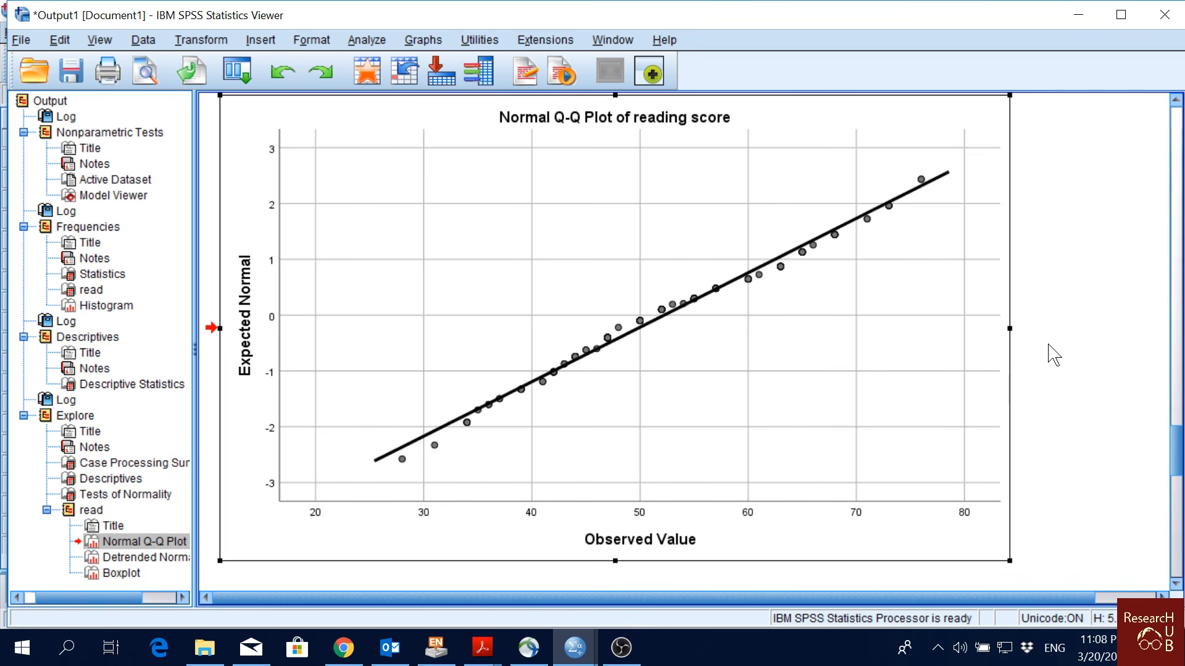
{"action": "scroll", "coordinate": [1054, 355], "scroll_direction": "up", "scroll_amount": 10}
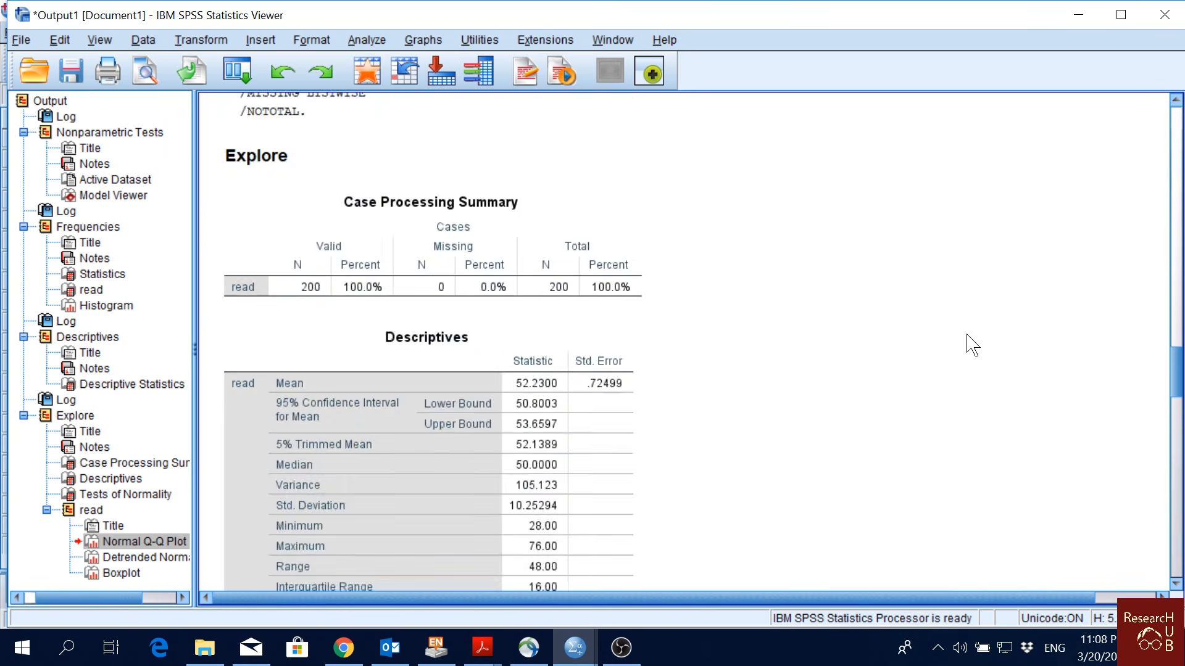
{"action": "scroll", "coordinate": [942, 370], "scroll_direction": "down", "scroll_amount": 6}
{"action": "left_click", "coordinate": [604, 379]}
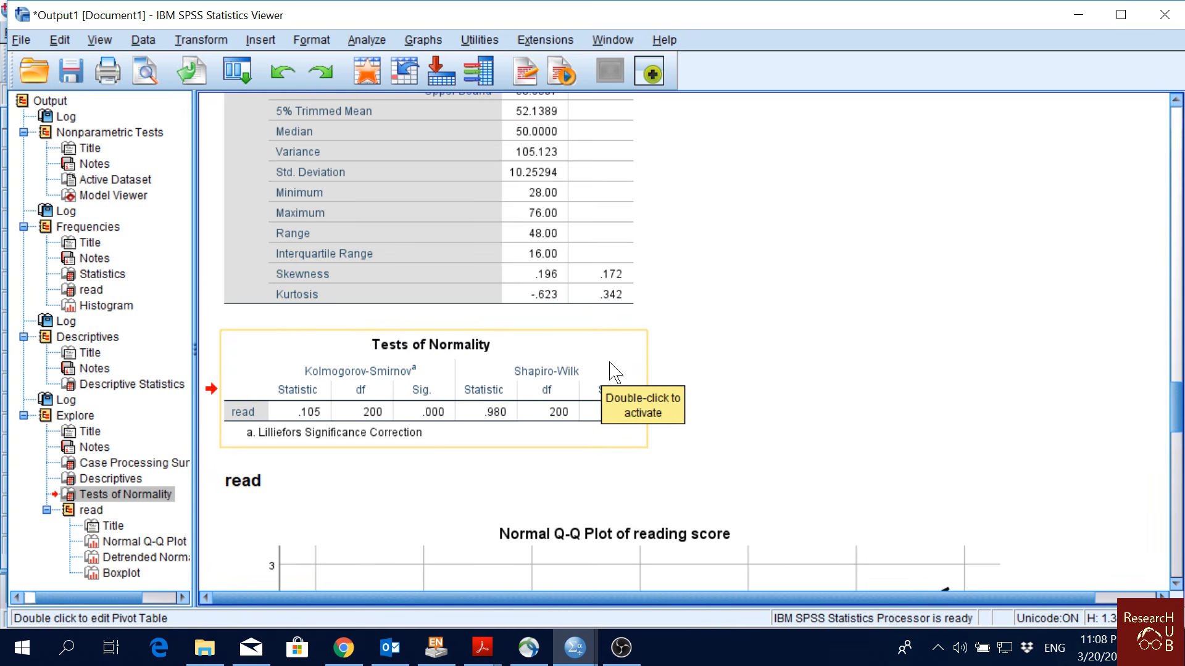
{"action": "scroll", "coordinate": [584, 344], "scroll_direction": "down", "scroll_amount": 10}
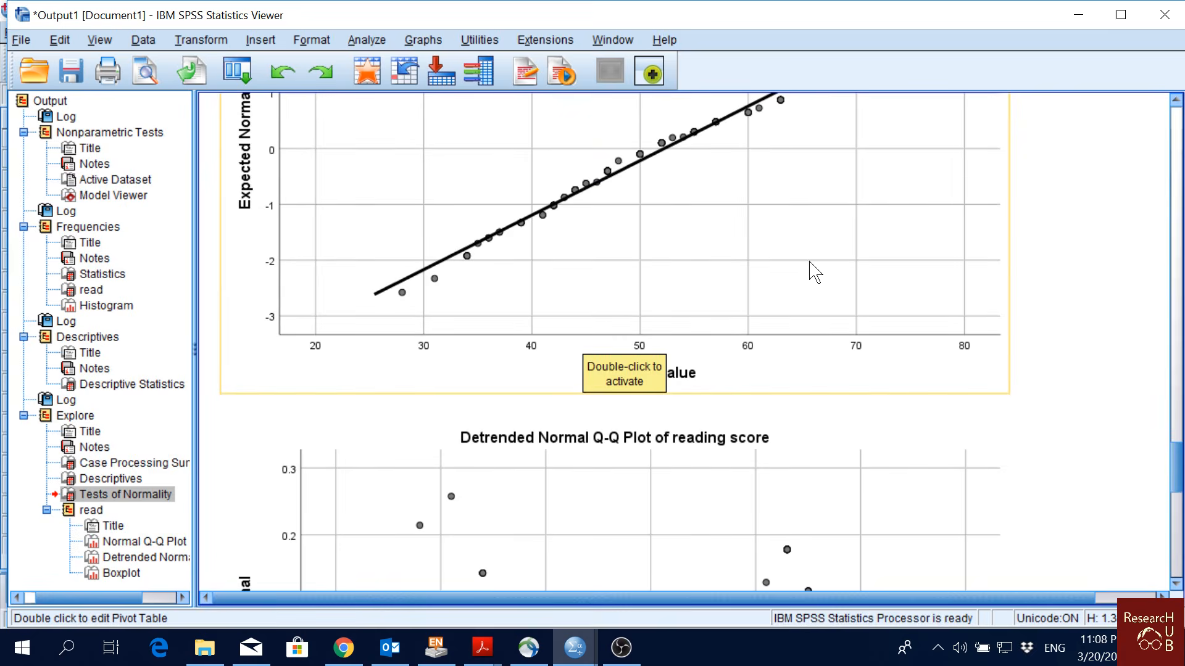
{"action": "scroll", "coordinate": [813, 267], "scroll_direction": "up", "scroll_amount": 5}
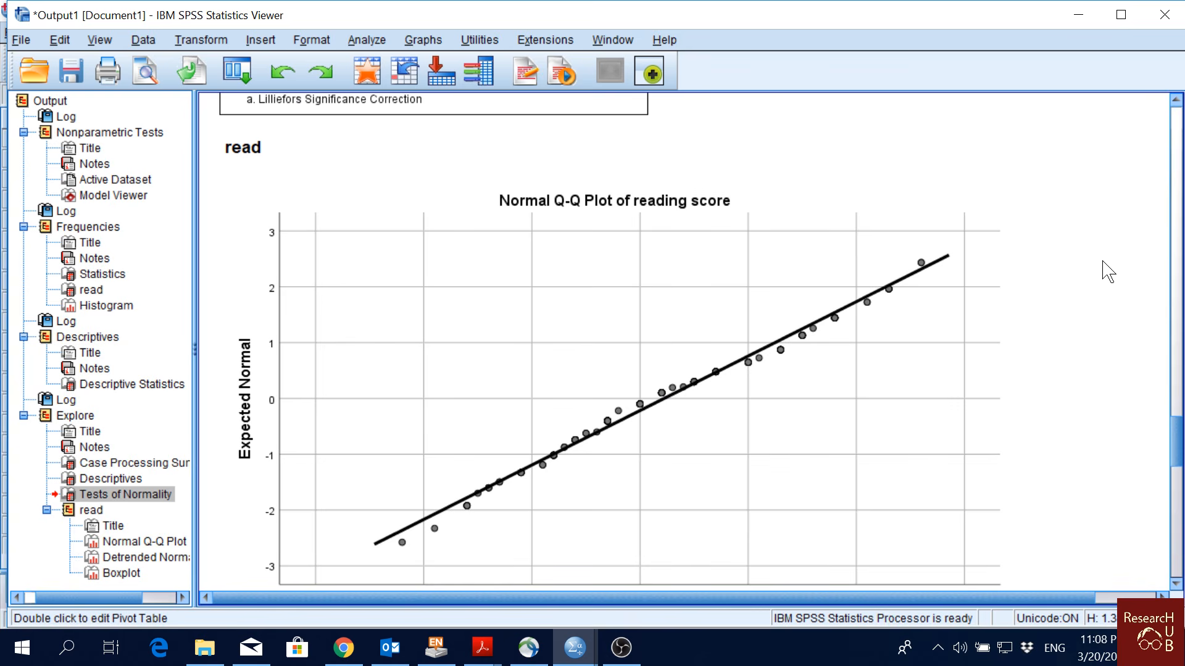